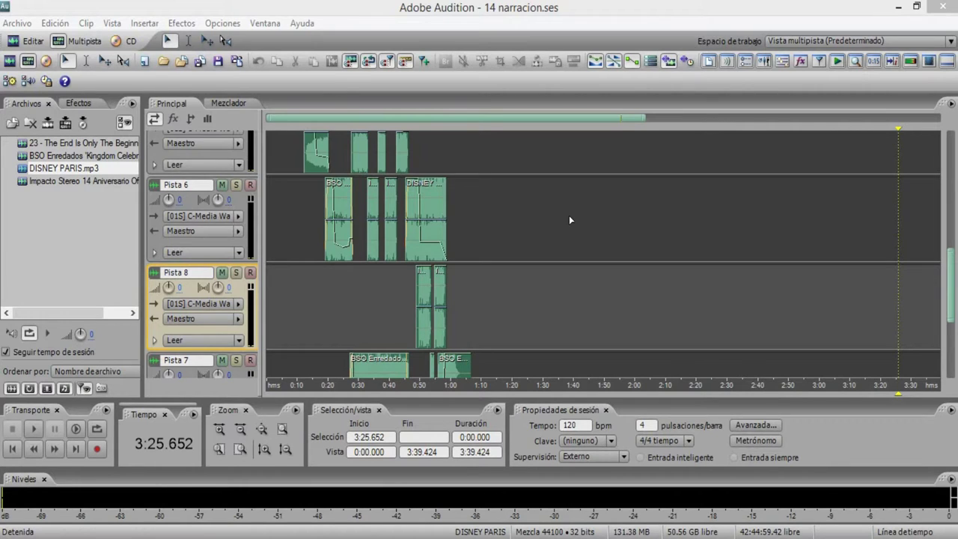
Step: Switch to File Explorer and browse drive DATOS (E:) to the SESIONES DE AUDIO 2016 folder under 2016, TRABAJOS MULTIMEDIA
left_click(543, 219)
left_click(17, 23)
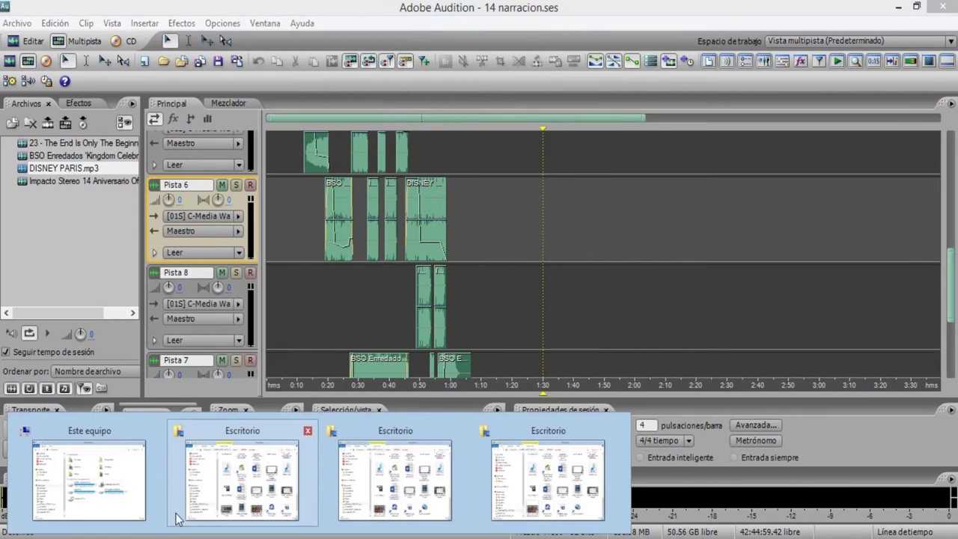
left_click(240, 471)
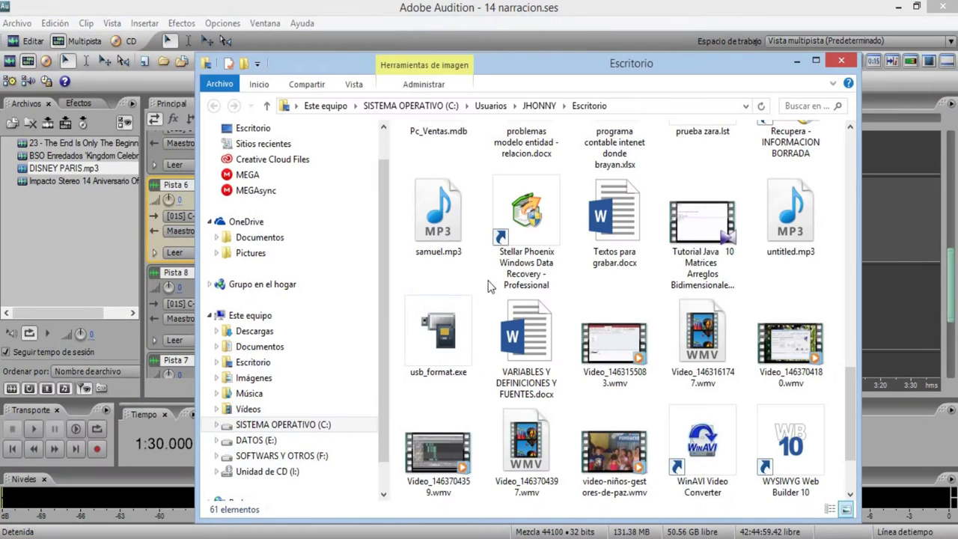
left_click(256, 440)
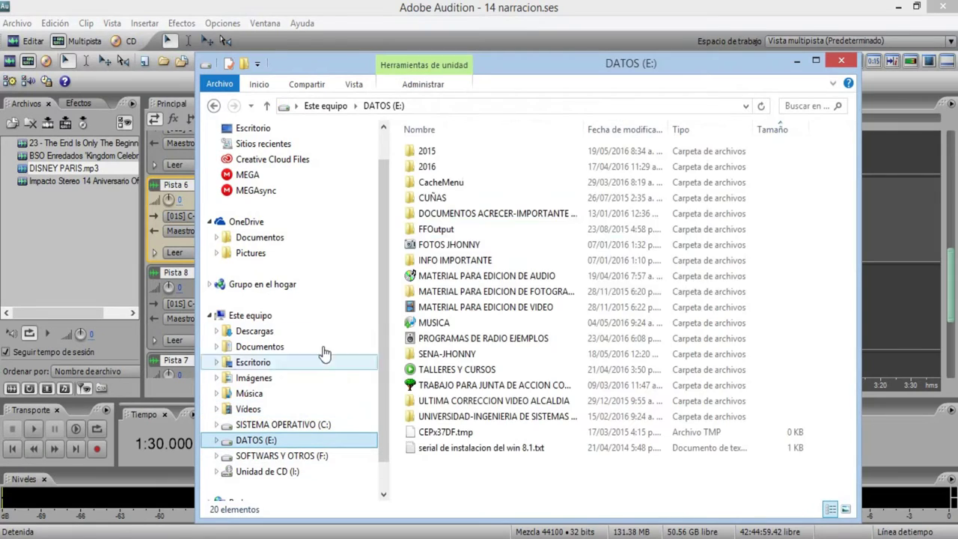
double_click(432, 169)
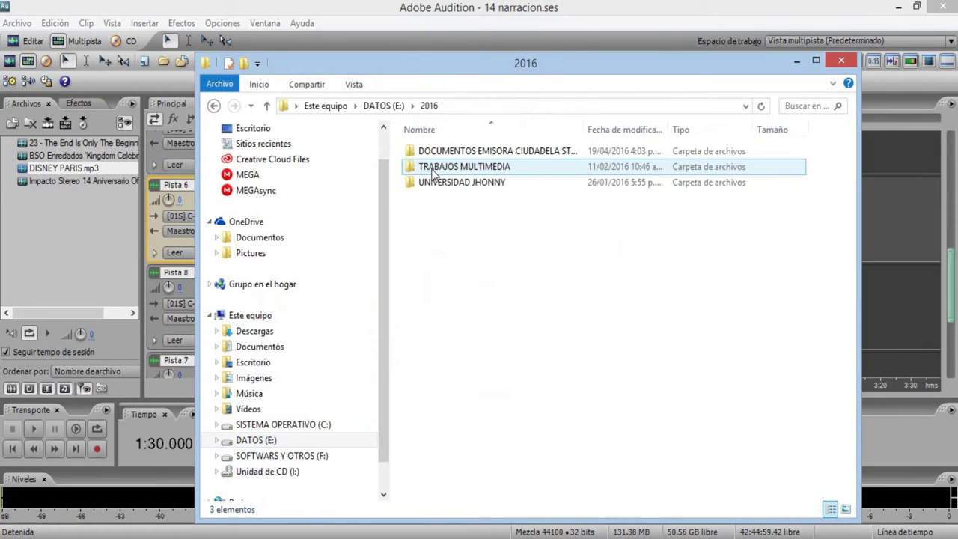
double_click(473, 171)
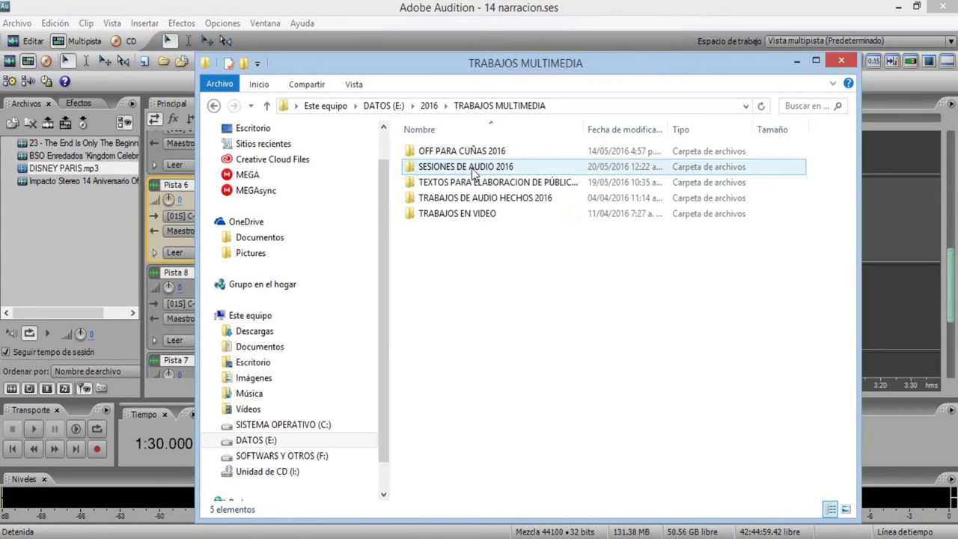
left_click(448, 169)
double_click(447, 169)
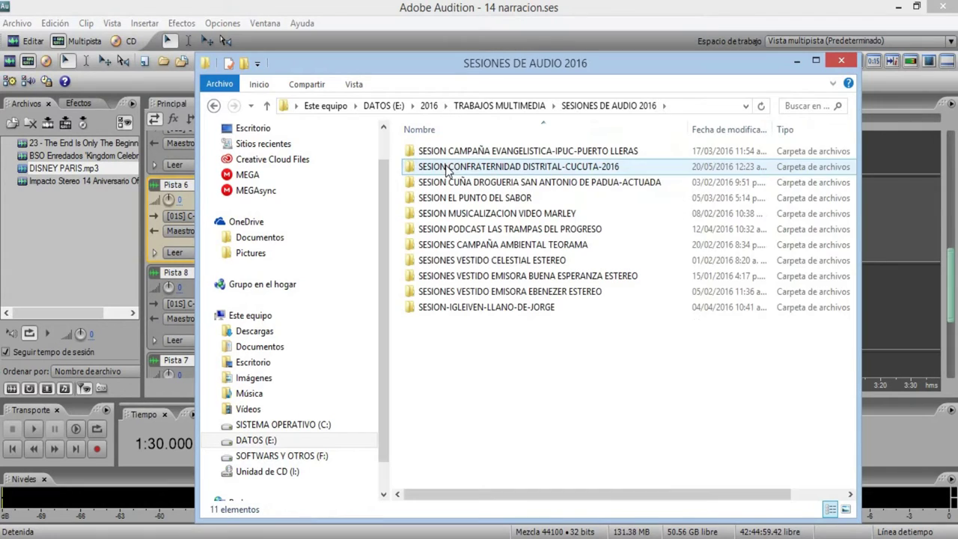
Step: Look at the session file in the SESION CAMPAÑA EVANGELISTICA-IPUC-PUERTO LLERAS folder with the name column widened
double_click(450, 155)
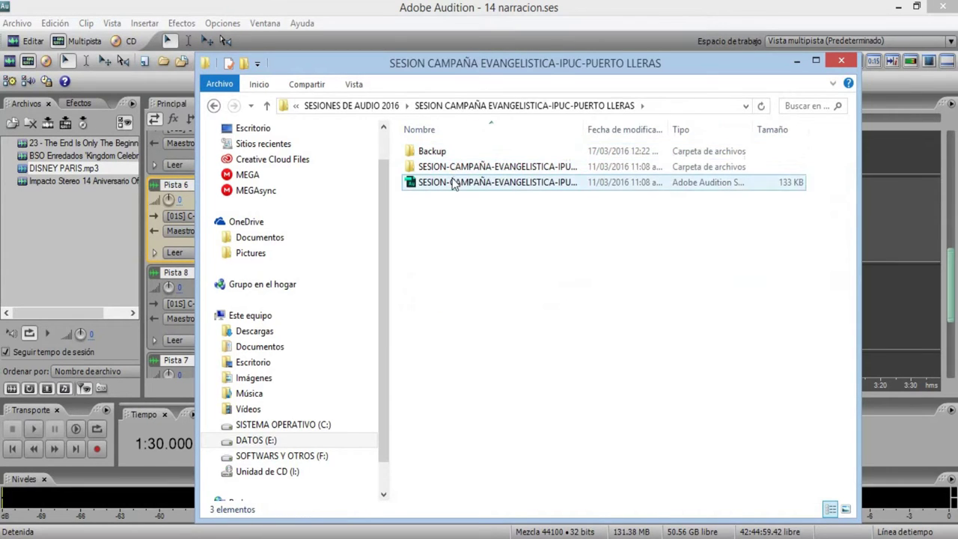
left_click(514, 183)
left_click_drag(584, 130, 727, 140)
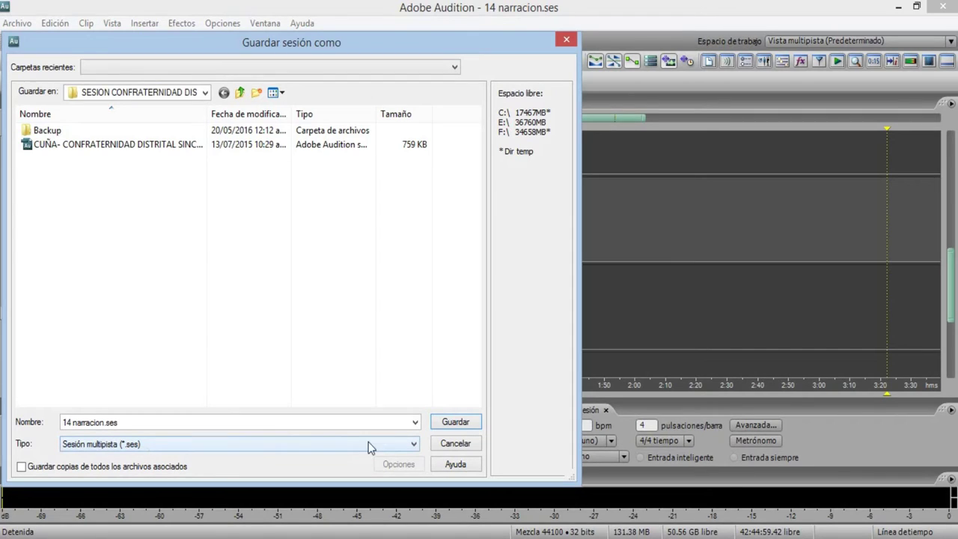
Step: Set the session's save type to XML (*.xml) and add a new folder with the default name in the current location
left_click(414, 445)
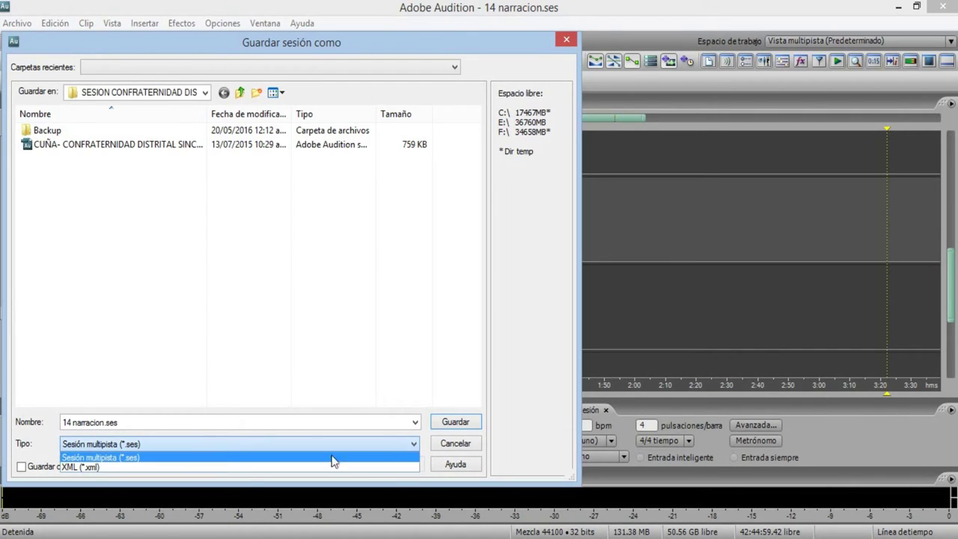
left_click(76, 467)
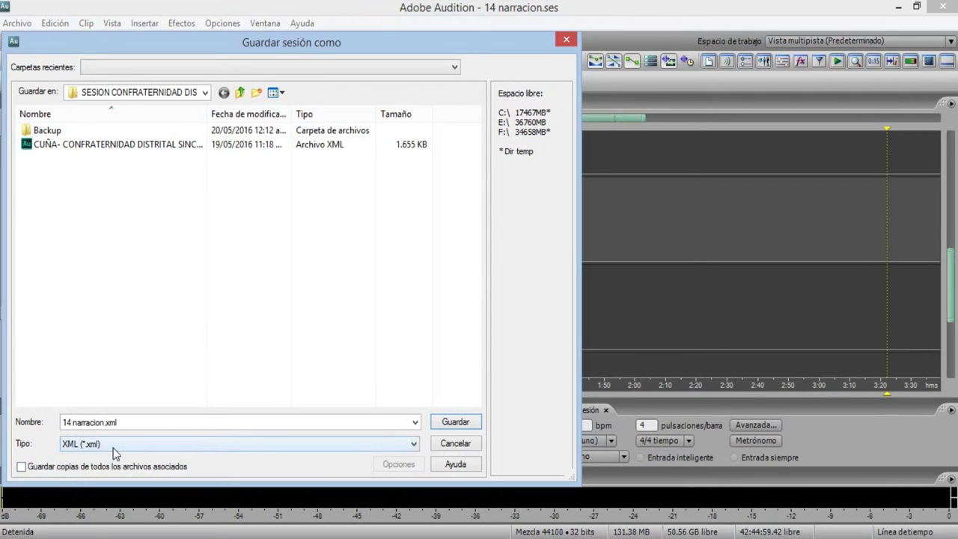
left_click(255, 93)
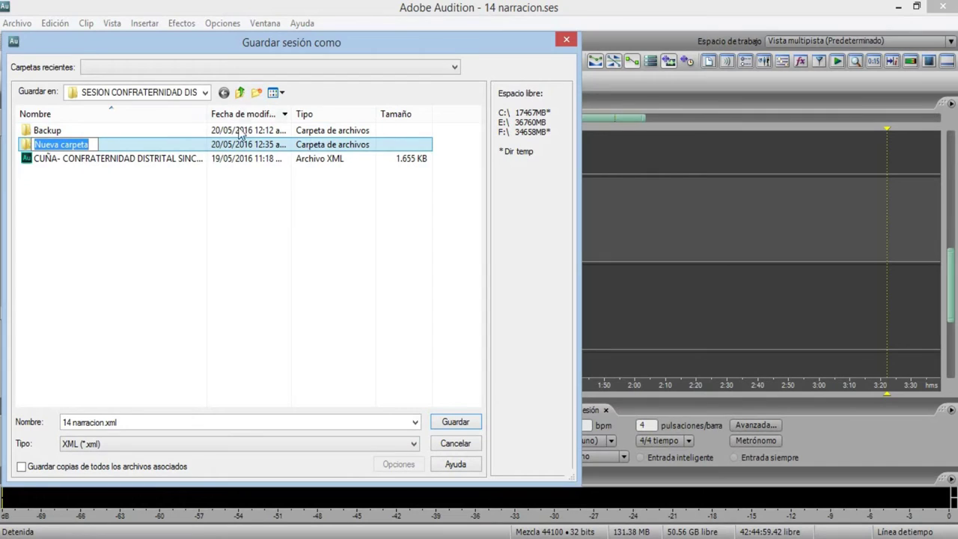
left_click(238, 249)
Step: Create a folder named muestra on the desktop (Escritorio) and open it as the save location
left_click(205, 93)
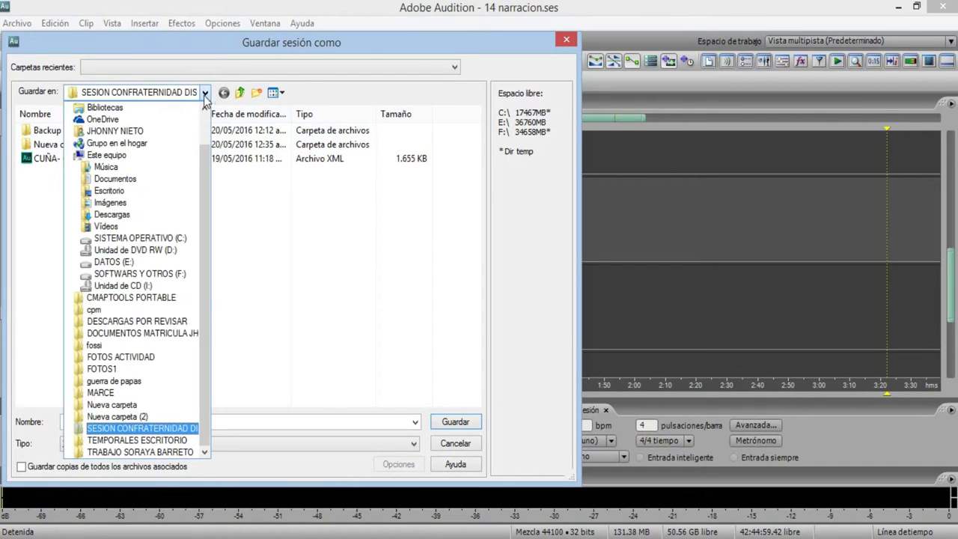
left_click(109, 191)
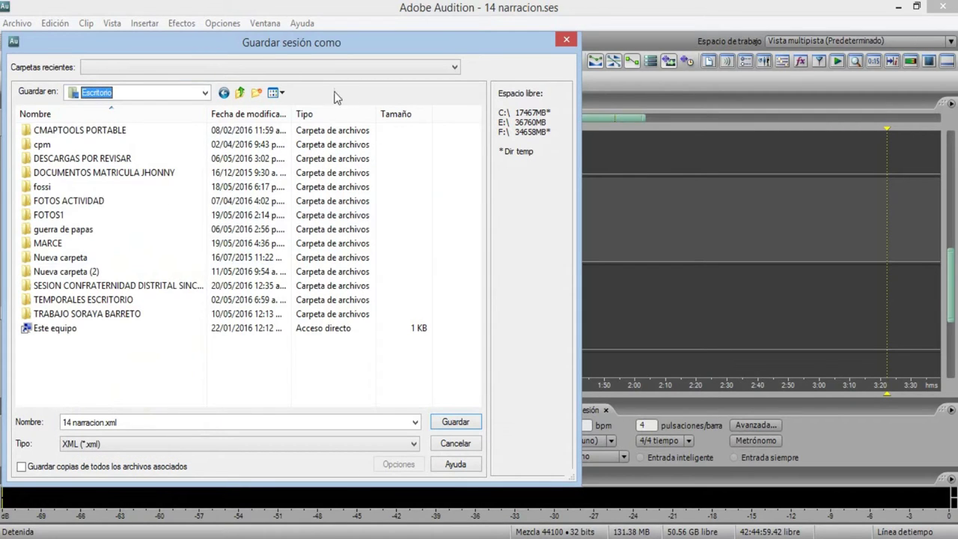
left_click(260, 96)
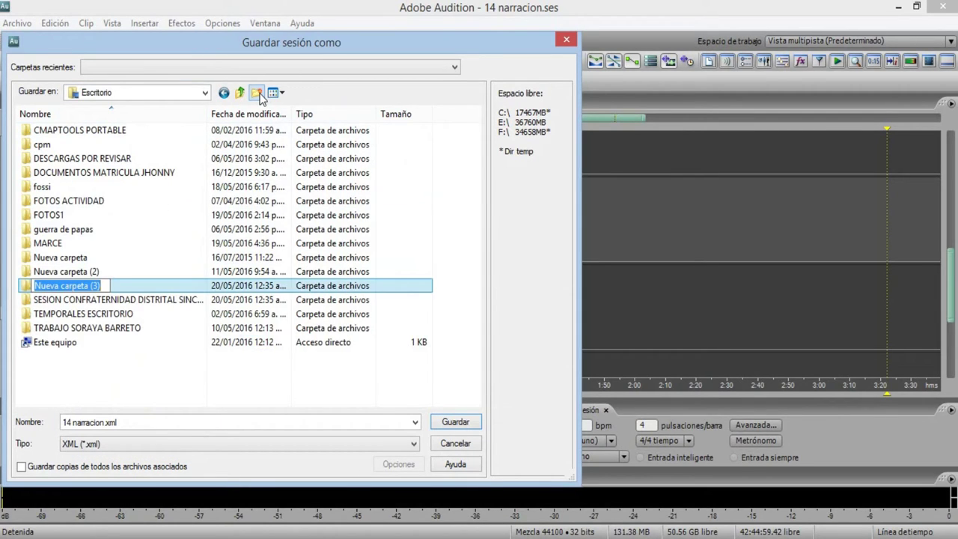
type("m")
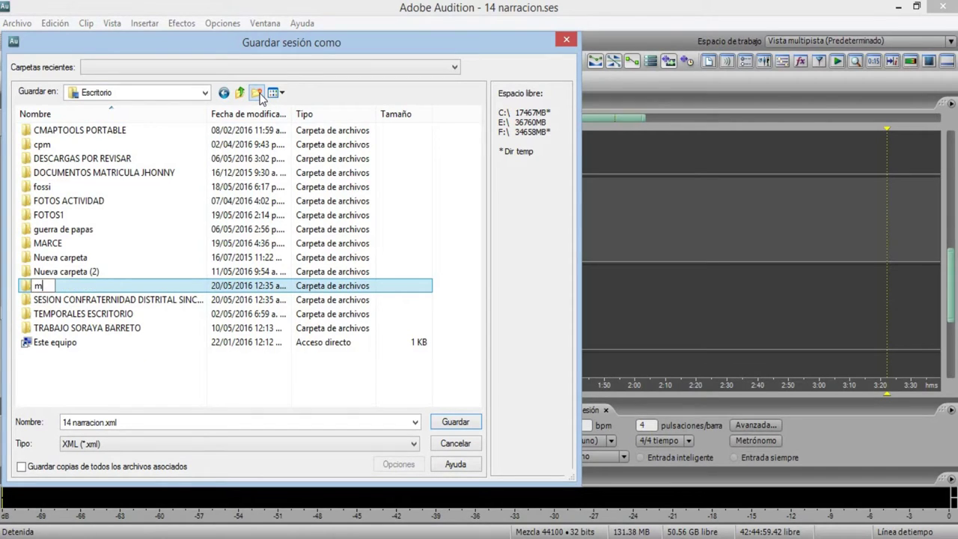
type("uestra+")
key("BackSpace")
key("Return")
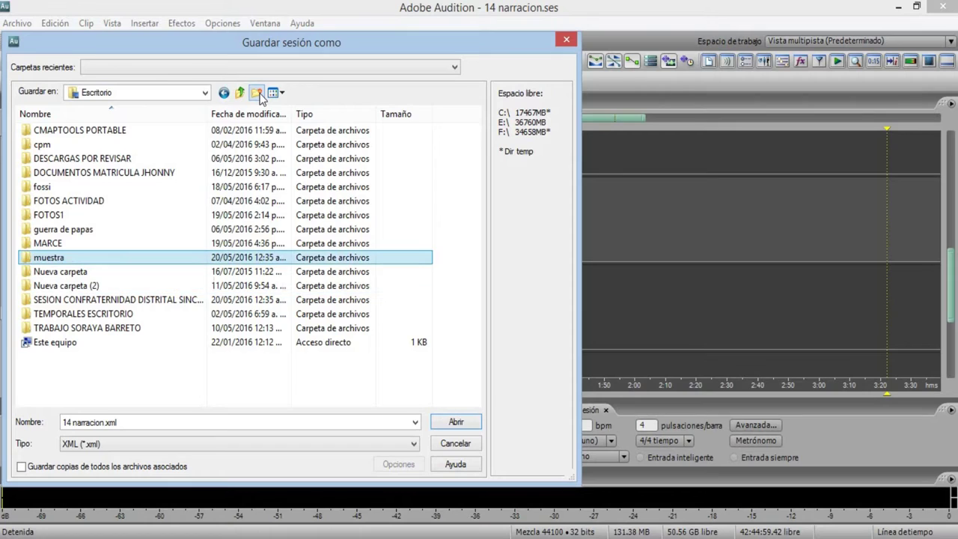
key("Return")
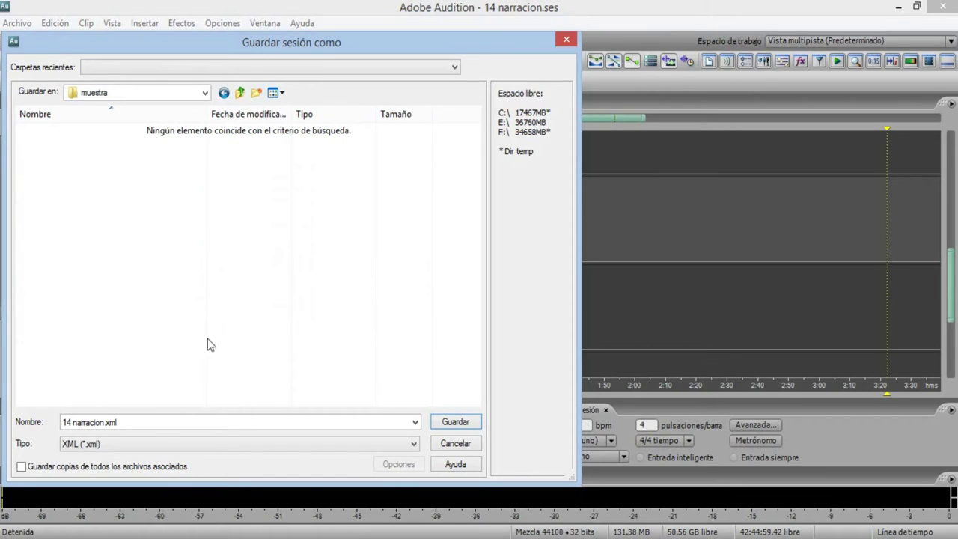
Step: Save the XML session under the name muestra, including copies of all associated files
left_click(22, 467)
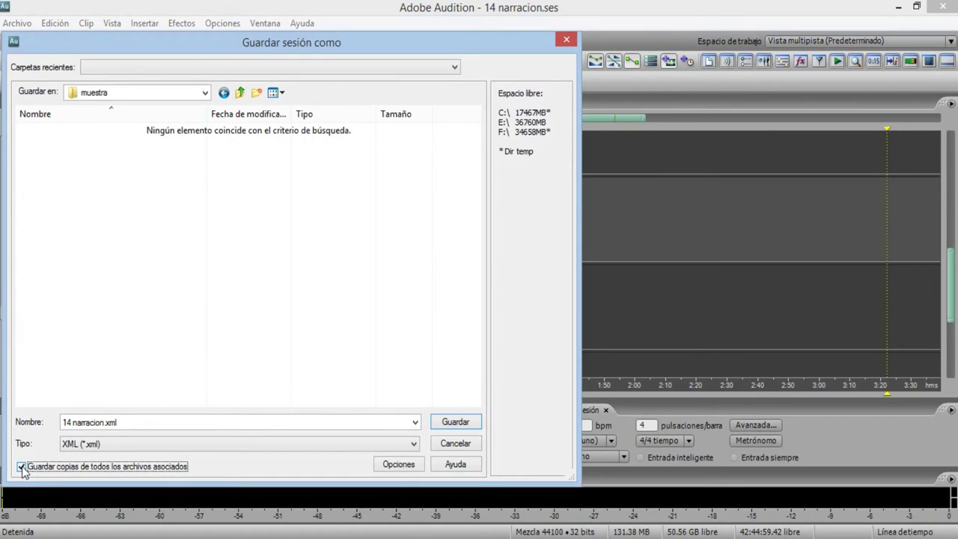
left_click_drag(127, 422, 49, 425)
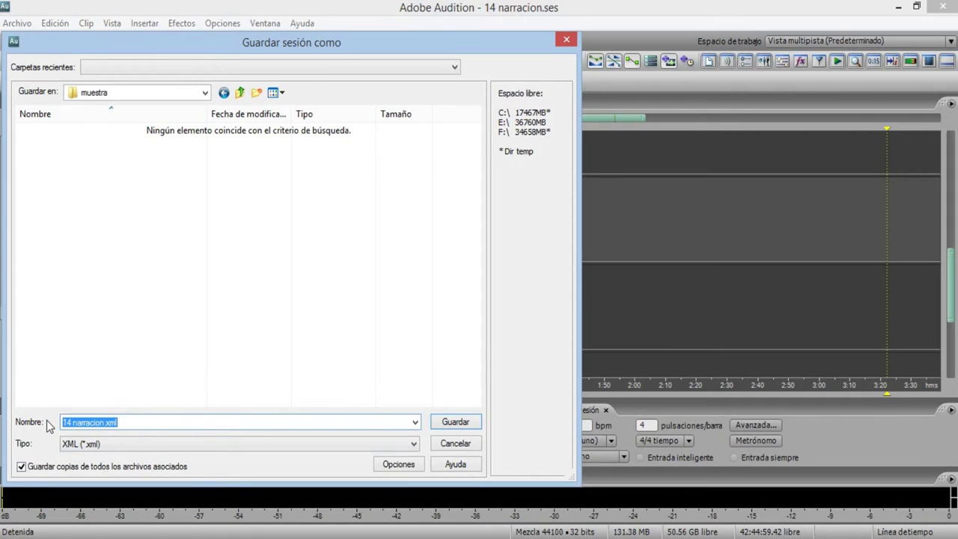
type("muestra")
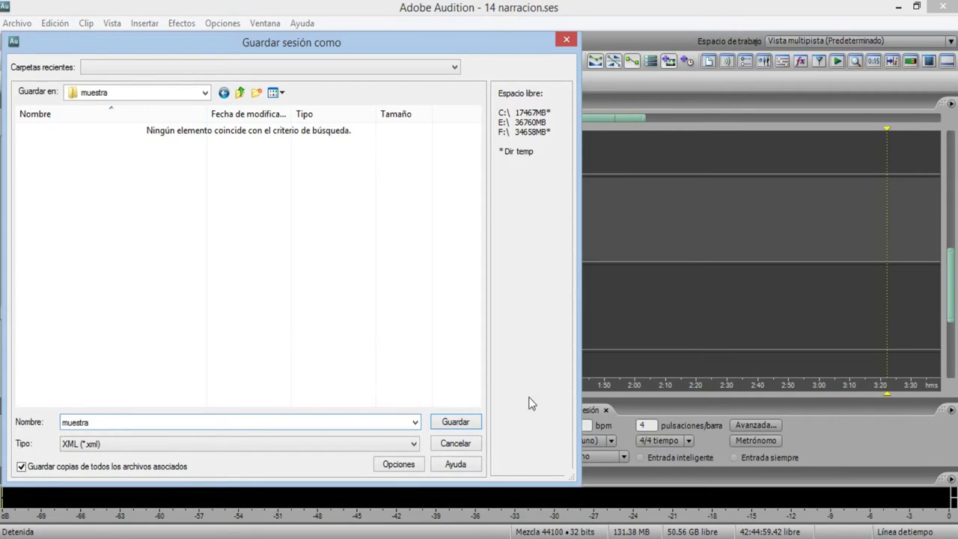
left_click(456, 424)
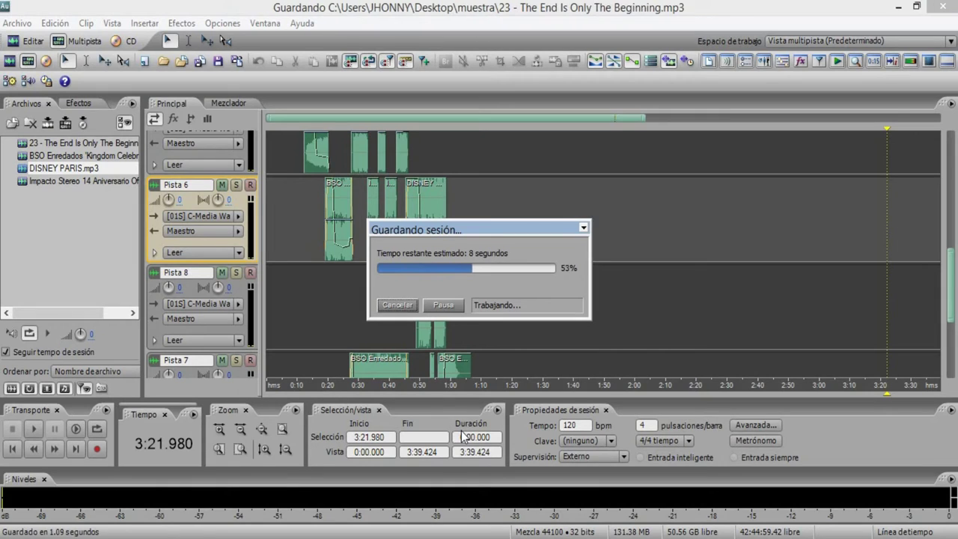
Step: Save the session in the muestra folder as 14 narracion.ses, using the Sesión multipista (*.ses) type
left_click(17, 23)
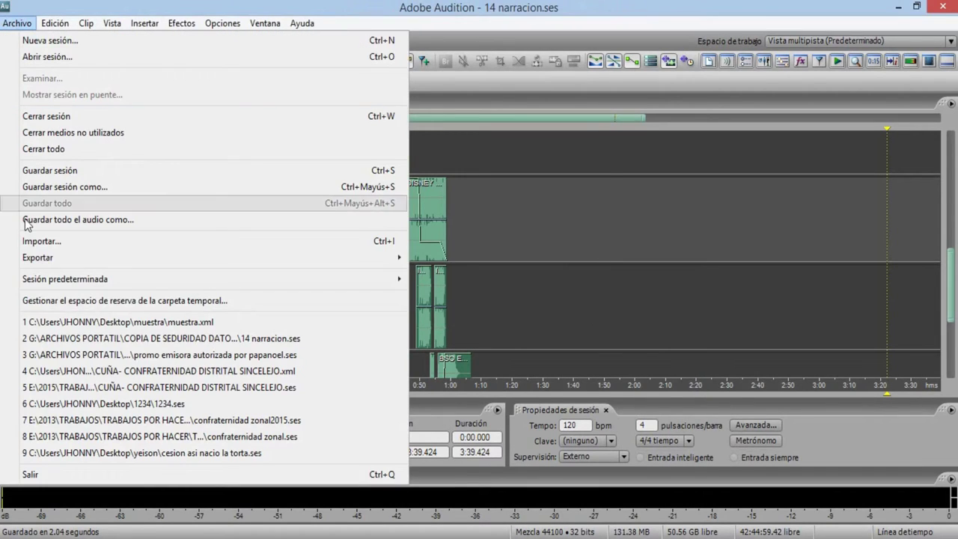
left_click(75, 188)
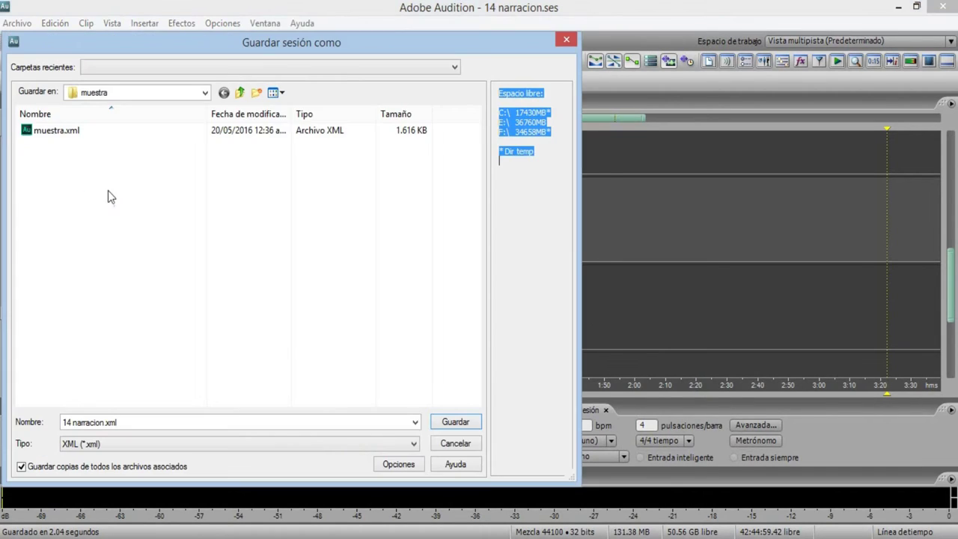
left_click(343, 443)
left_click(145, 456)
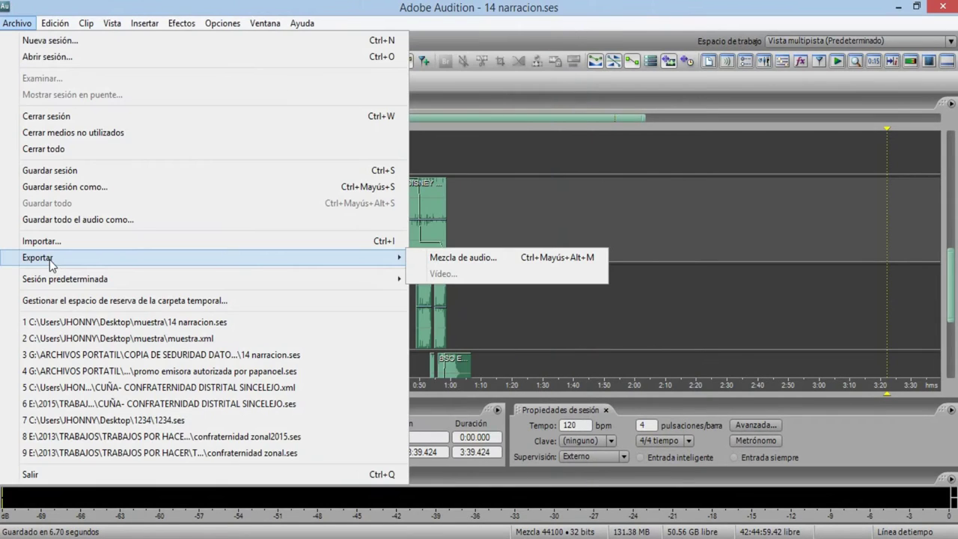
Step: Save the session as Sesión multipista (*.ses) with its associated files in a new folder named me inside muestra
left_click(75, 187)
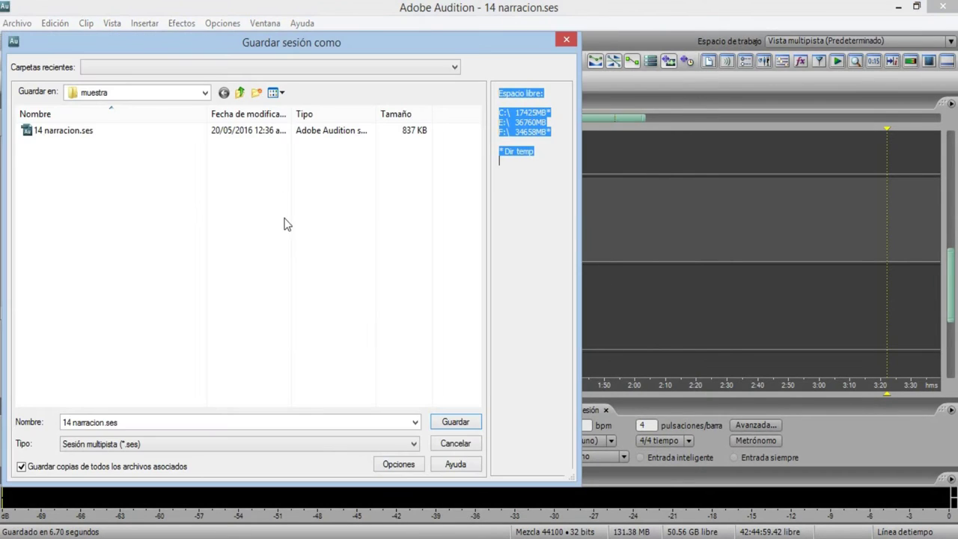
left_click(254, 93)
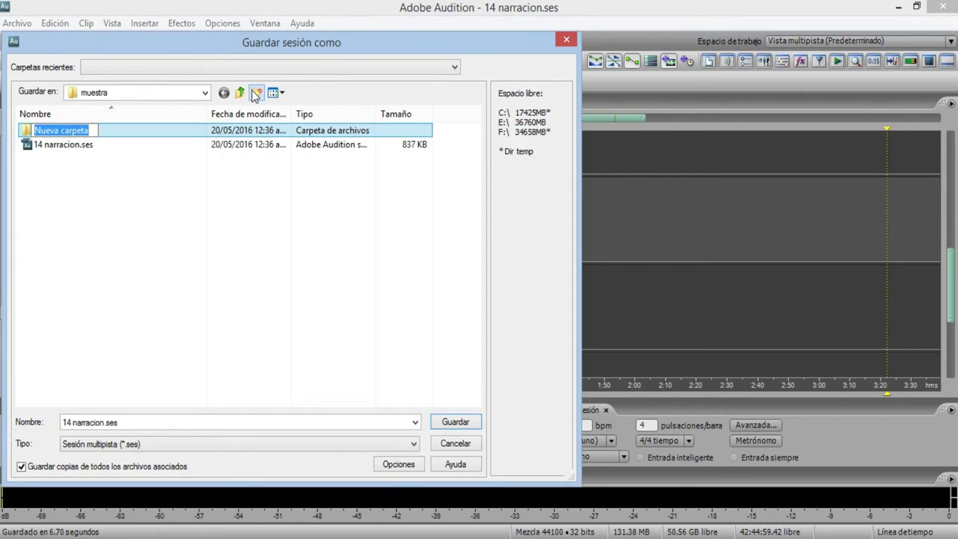
type("m")
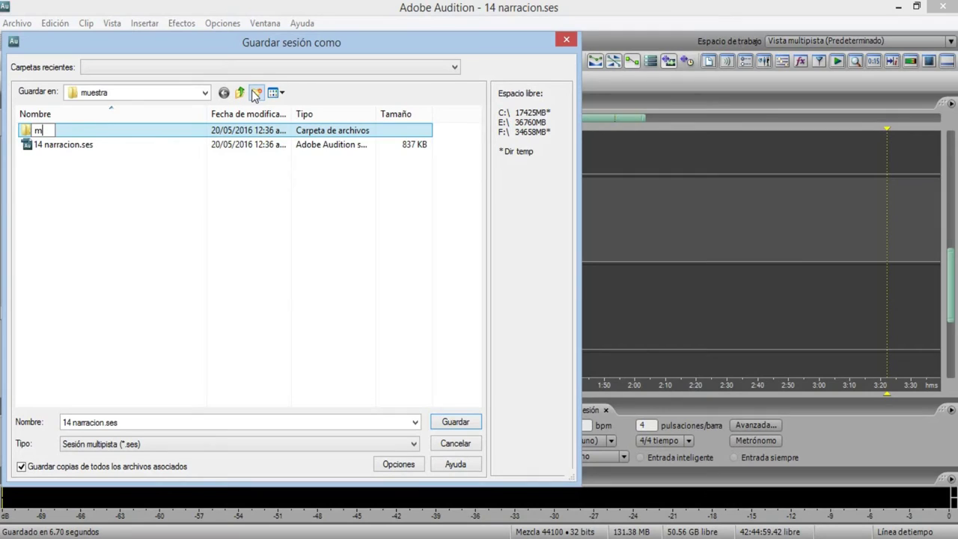
type("e")
key("Return")
key("Return")
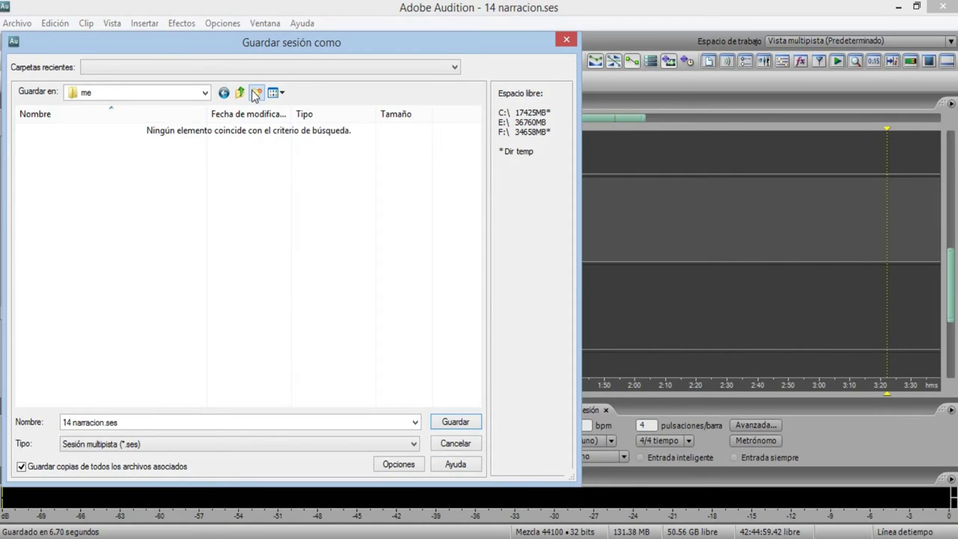
left_click(145, 421)
left_click(456, 422)
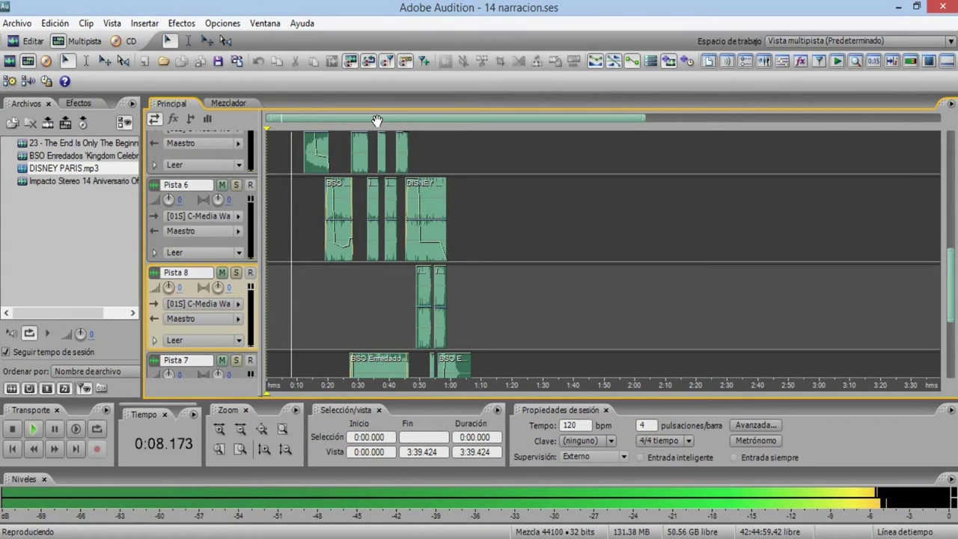
Step: Examine the clips on the session's tracks during playback and stop the playback
scroll(377, 121, "down", 1)
scroll(377, 122, "down", 1)
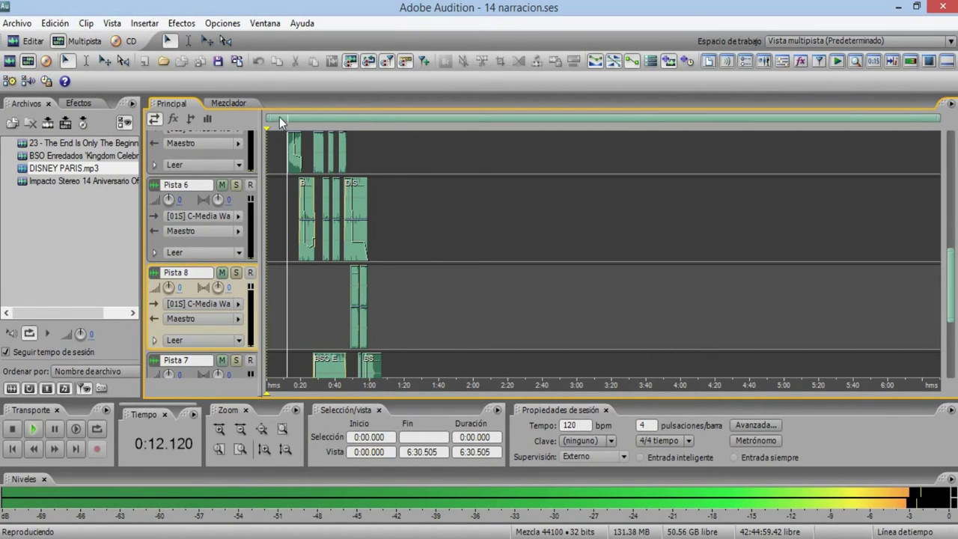
scroll(277, 113, "up", 1)
scroll(277, 113, "up", 5)
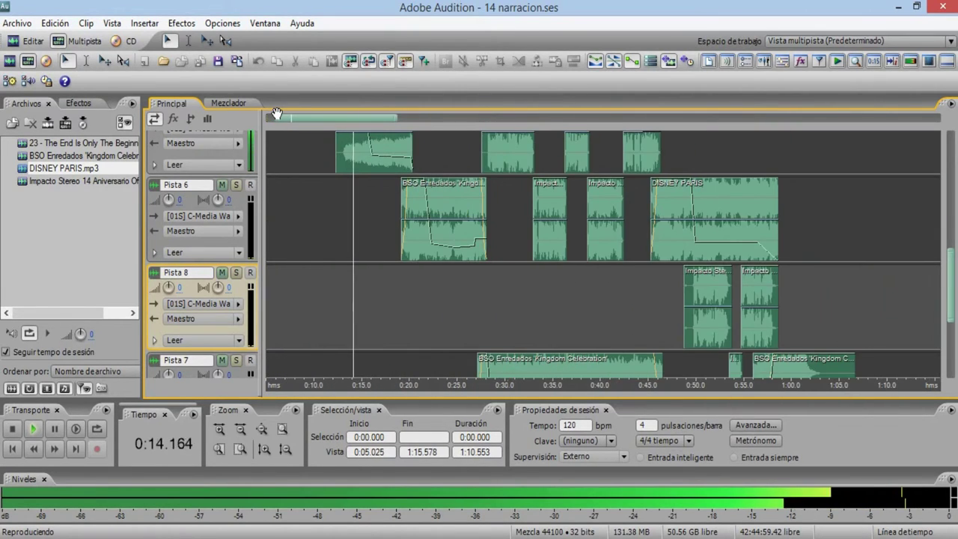
scroll(389, 238, "up", 6)
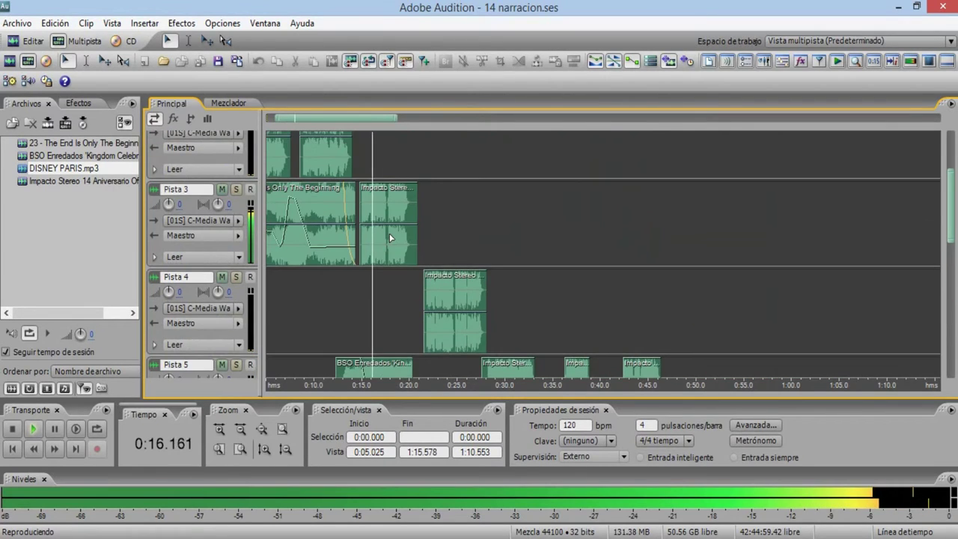
scroll(394, 120, "up", 2)
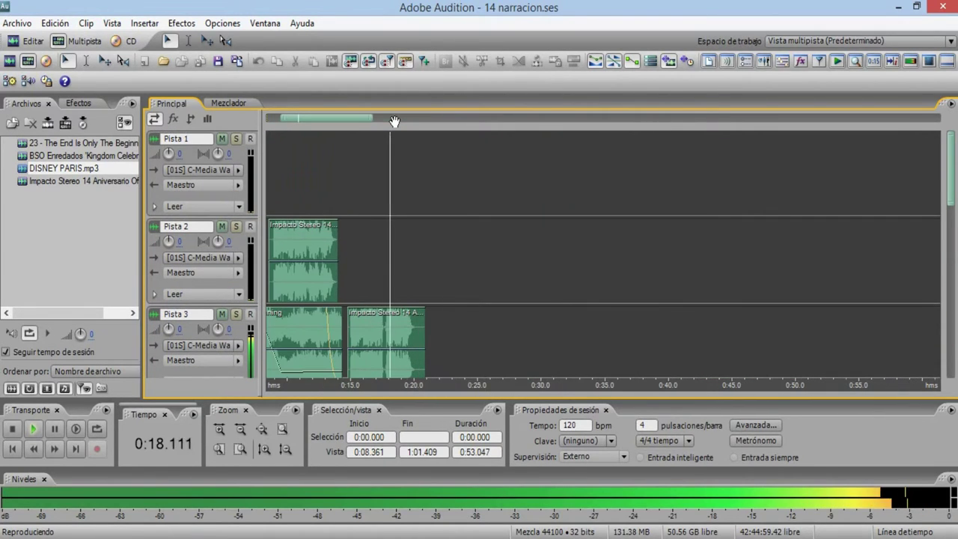
scroll(475, 208, "down", 4)
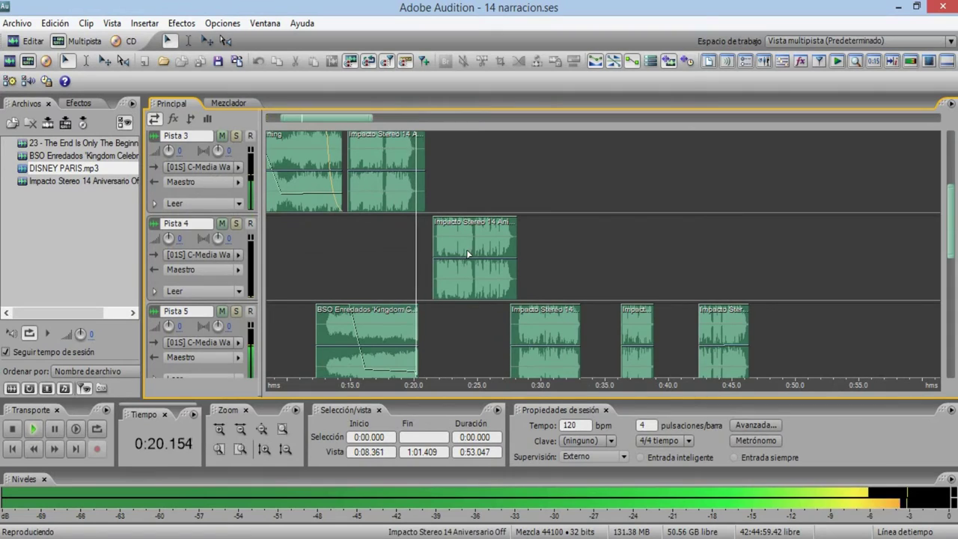
key("space")
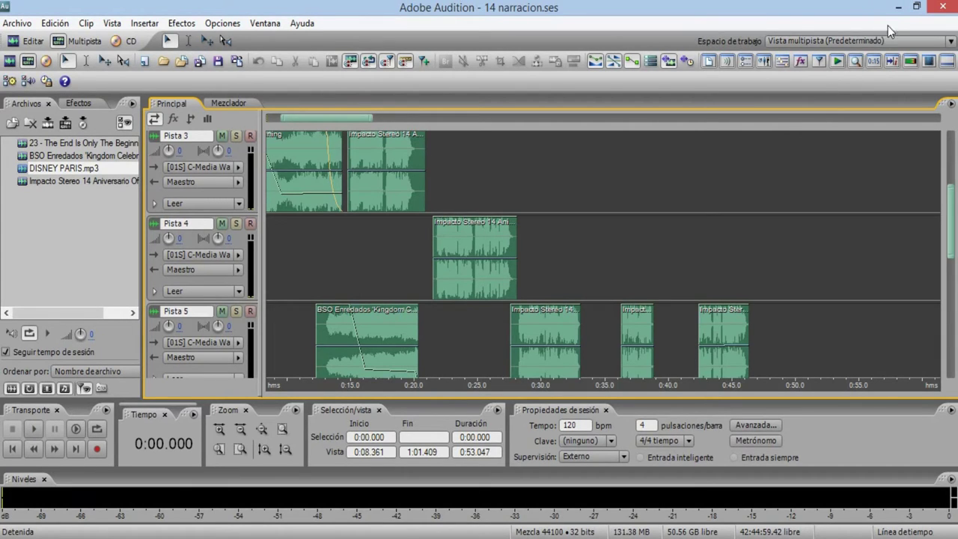
Step: Switch to the desktop, open the muestra folder in File Explorer and widen its track number column
left_click(900, 8)
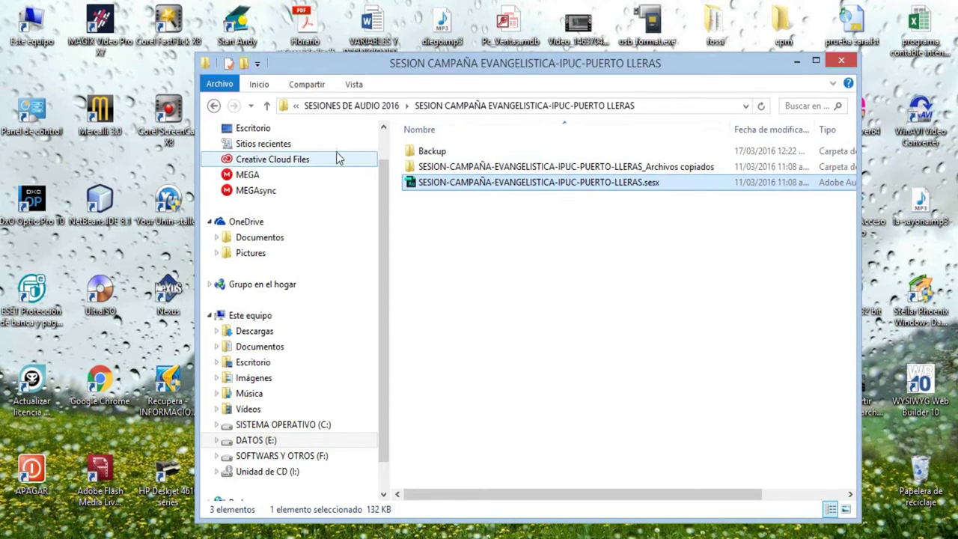
left_click(841, 61)
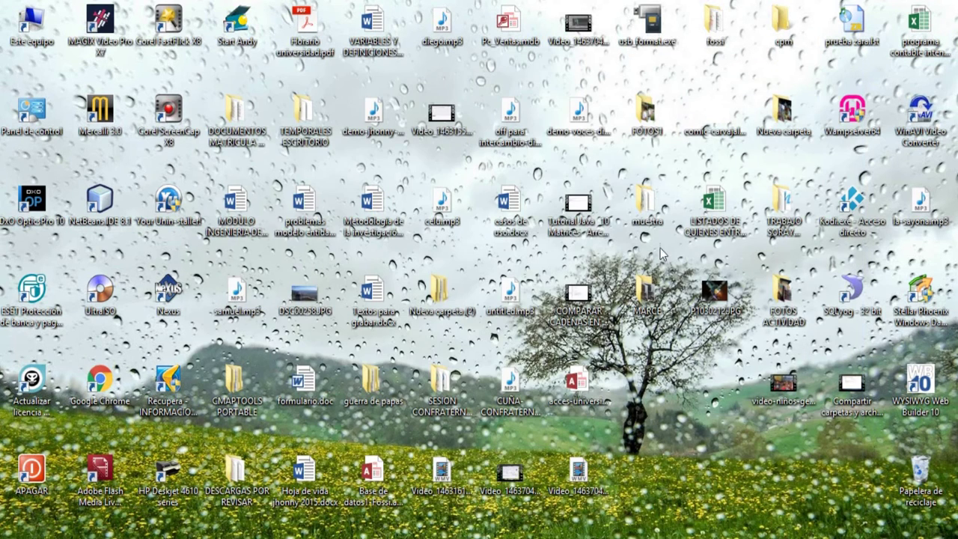
double_click(648, 215)
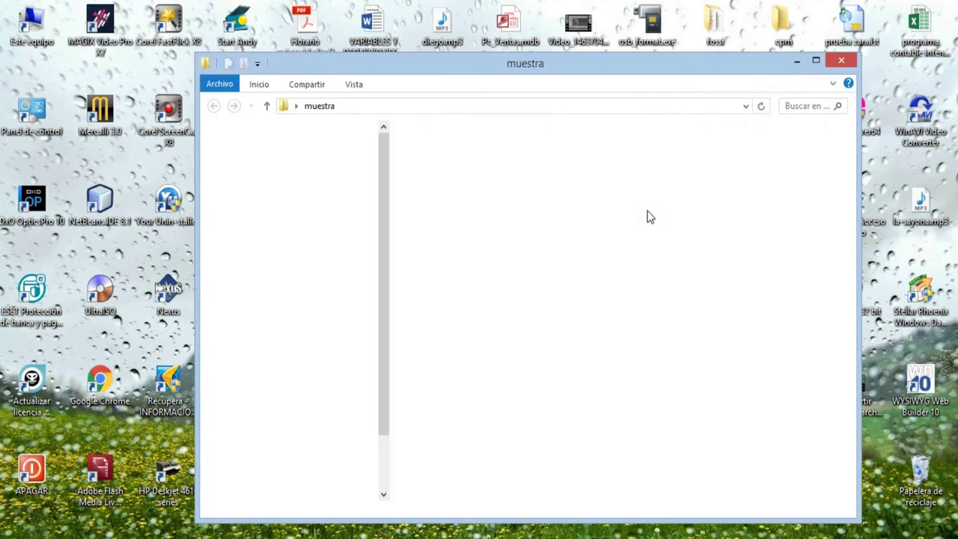
left_click(455, 183)
left_click(449, 167)
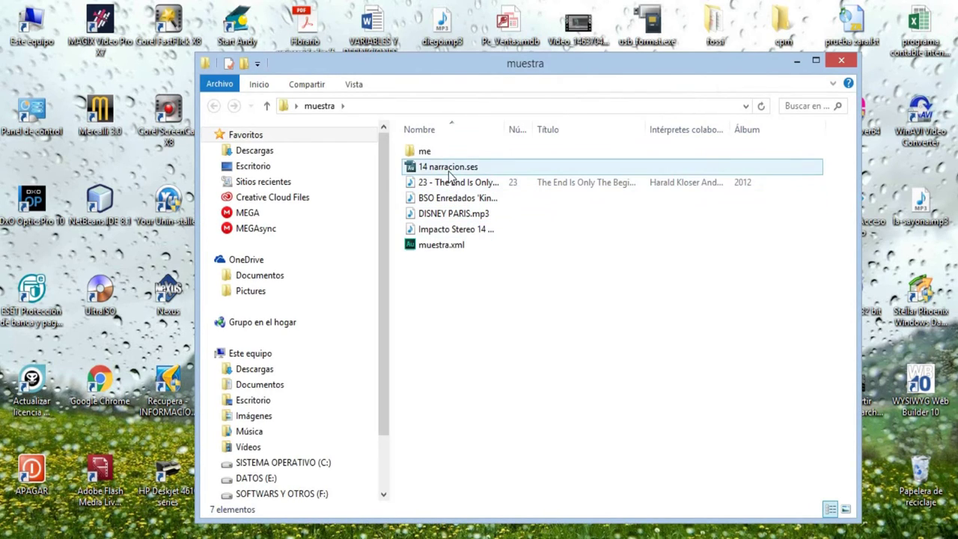
left_click_drag(534, 129, 603, 130)
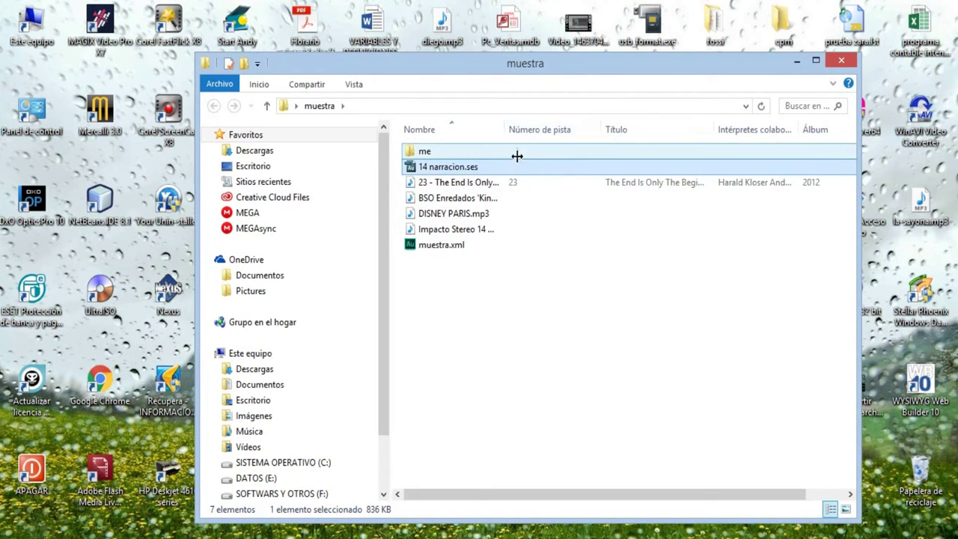
Step: Try to open 14 narracion.ses with Adobe Audition CC 2015.0, and close the program
left_click(451, 169)
right_click(449, 168)
left_click(416, 346)
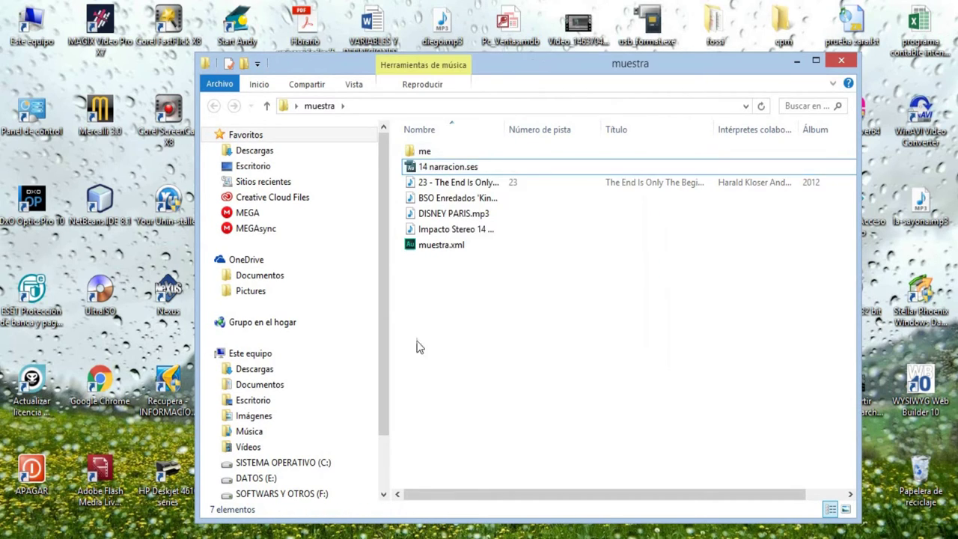
left_click(448, 166)
right_click(443, 167)
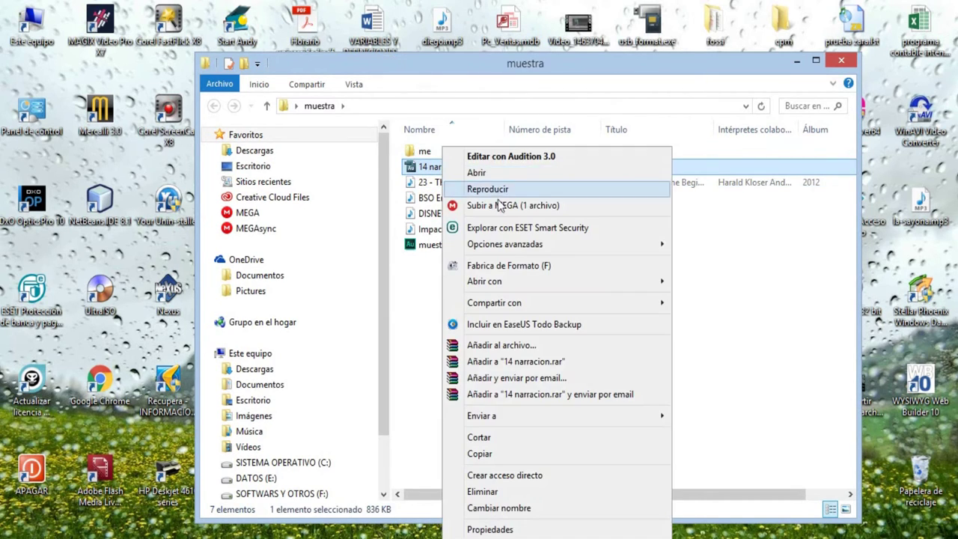
mouse_move(506, 281)
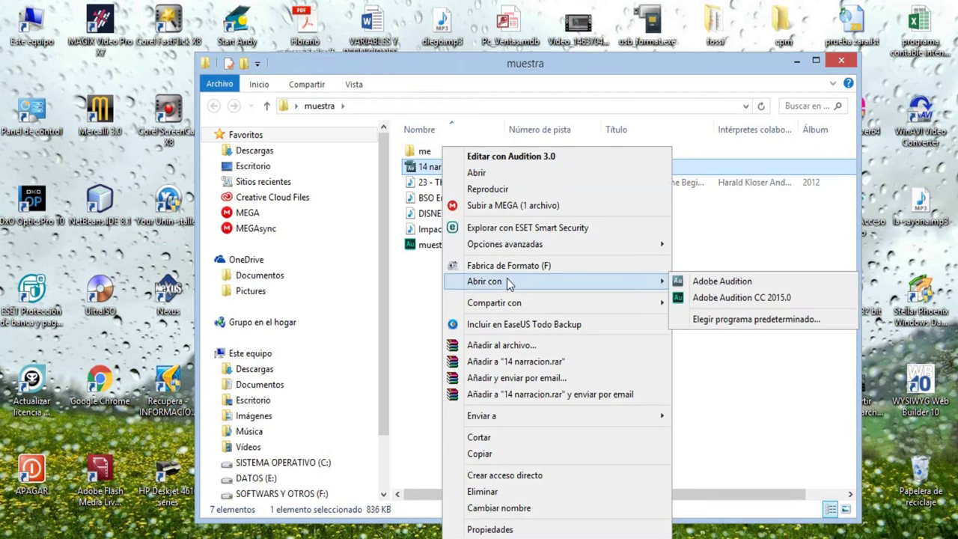
left_click(760, 299)
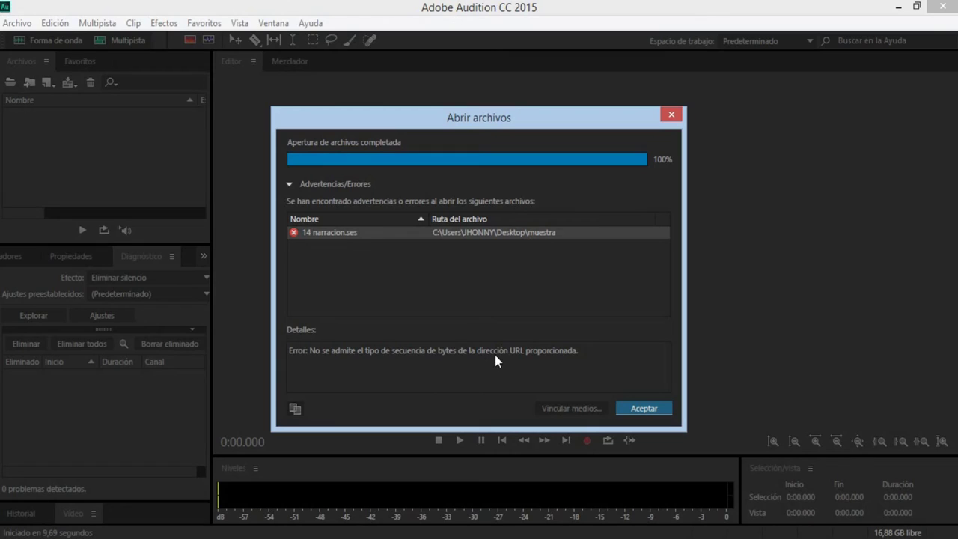
left_click(651, 410)
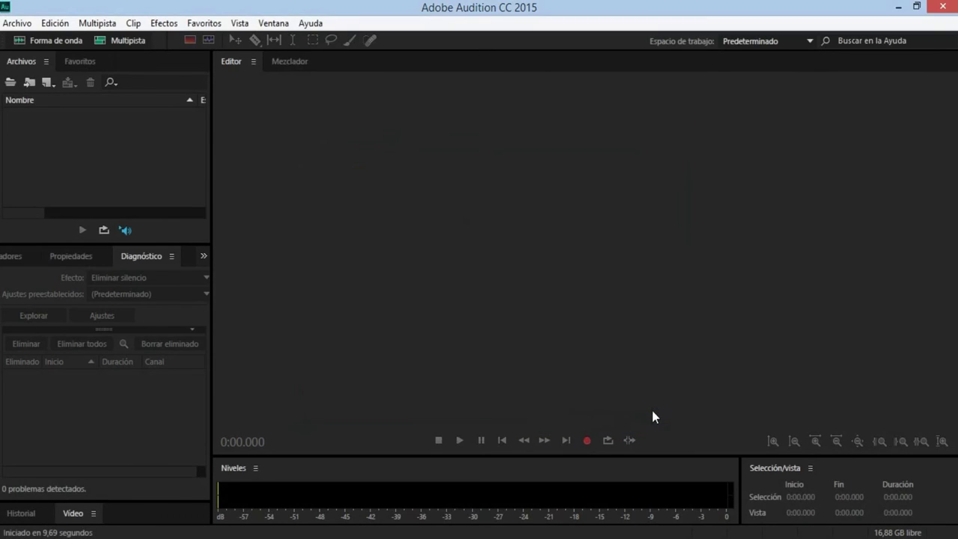
left_click(947, 10)
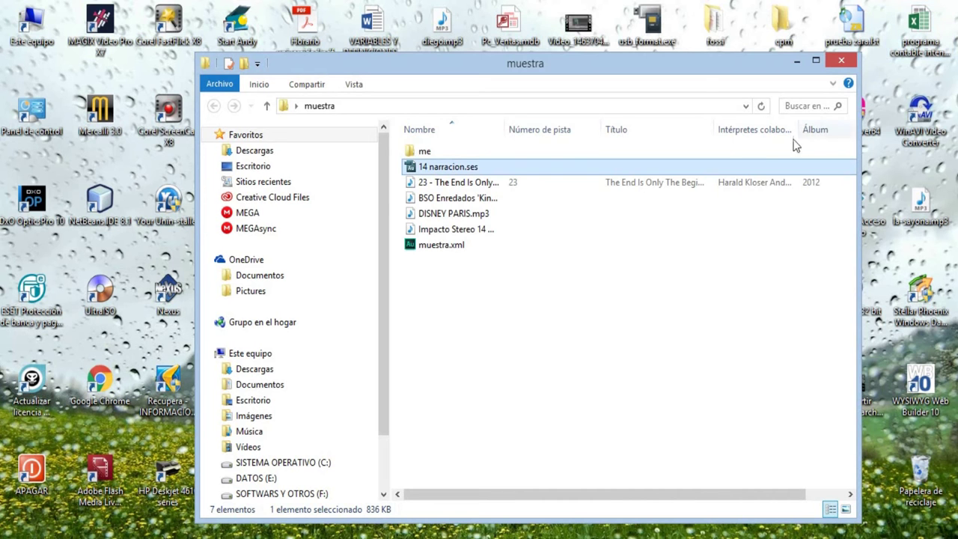
Step: Open muestra.xml from the muestra folder in Adobe Audition CC 2015
left_click(479, 251)
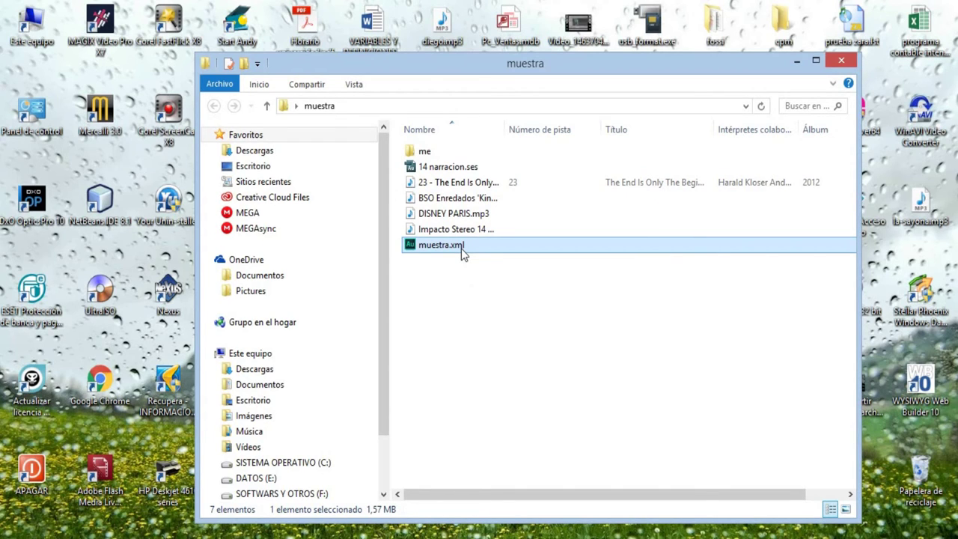
double_click(461, 248)
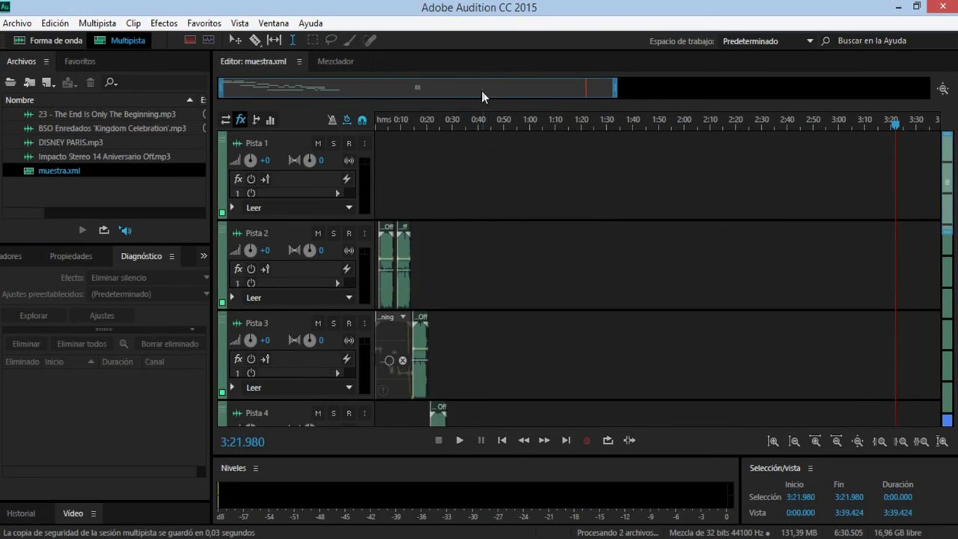
scroll(481, 91, "up", 4)
left_click_drag(481, 91, 141, 98)
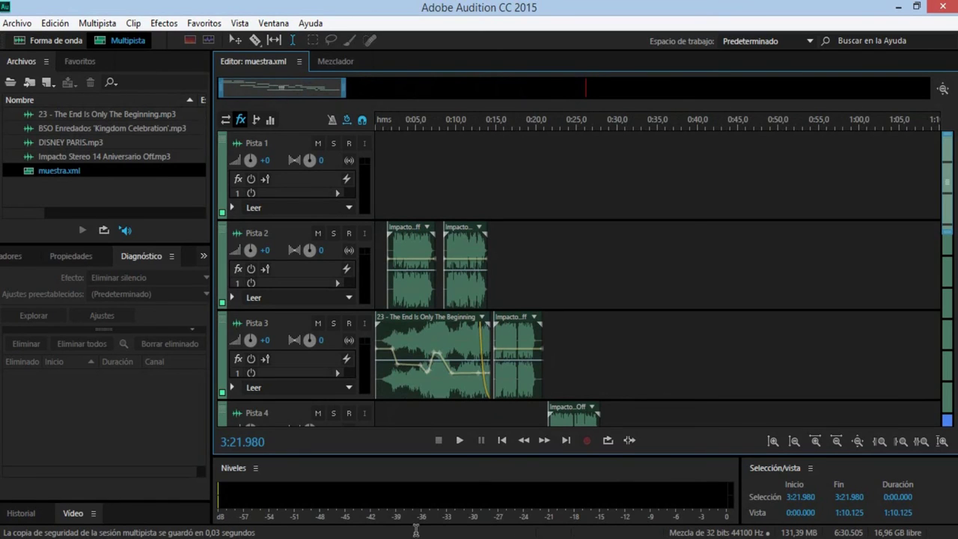
Step: Check muestra.xml in the muestra folder in File Explorer, and return to the open session in Adobe Audition CC 2015
mouse_move(427, 526)
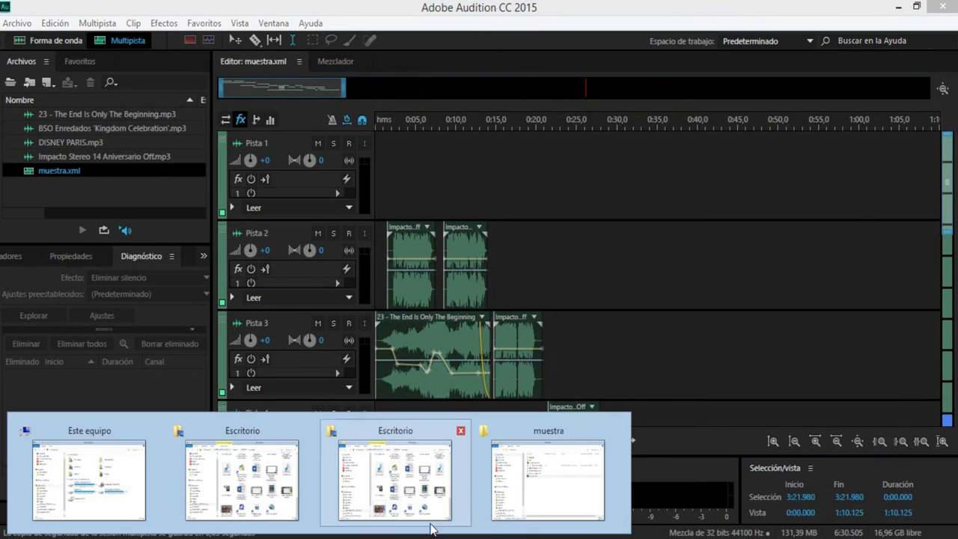
left_click(557, 482)
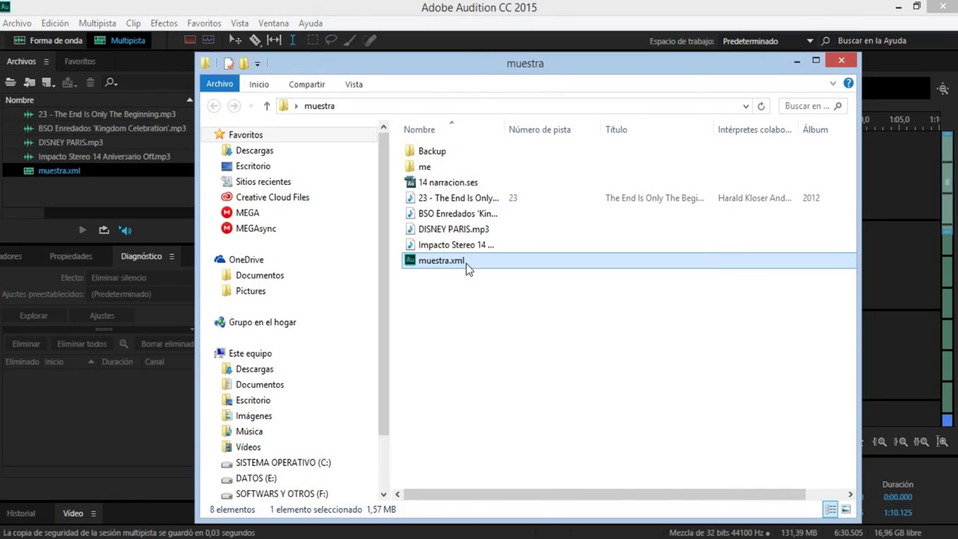
left_click(881, 219)
Step: Play the muestra.xml session from its start, examine the clips across all tracks, and stop the playback
scroll(460, 123, "up", 2)
key("Home")
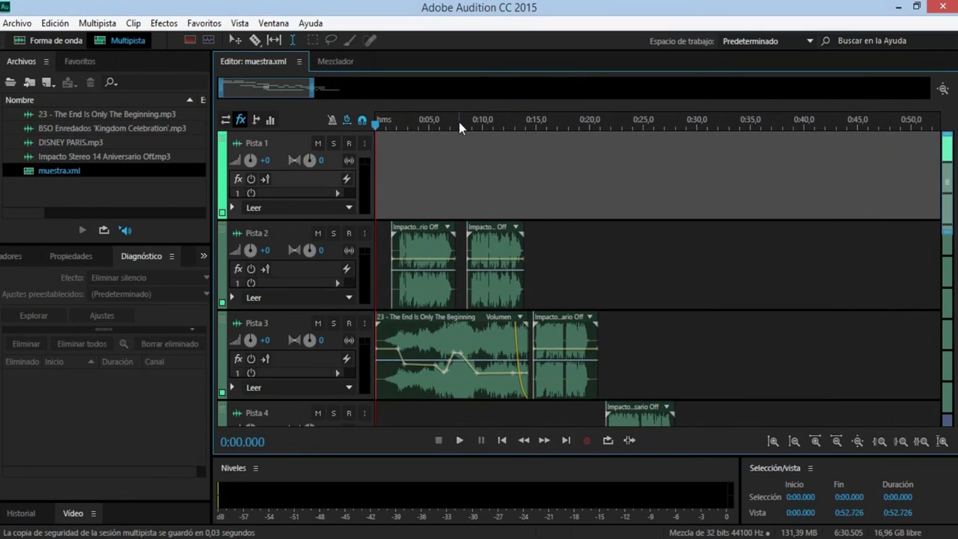
key("space")
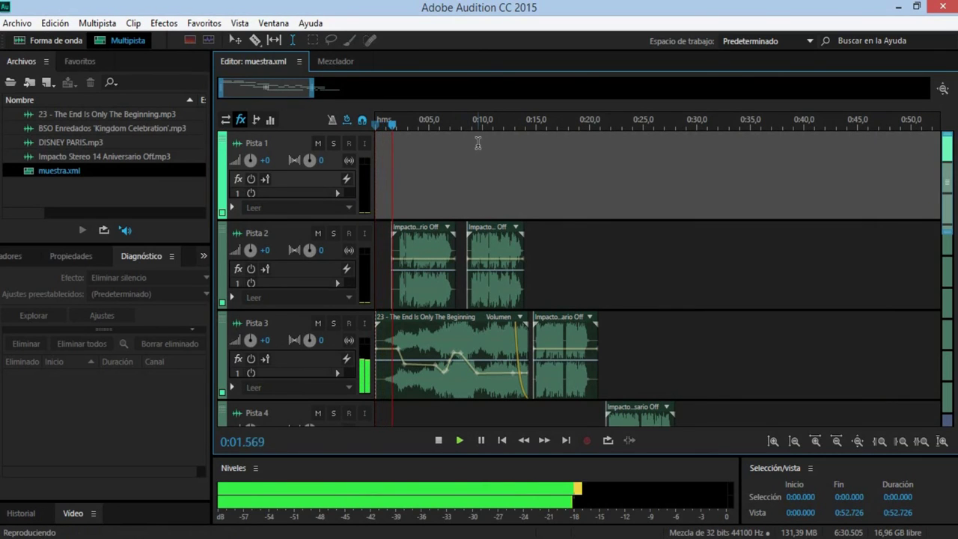
scroll(423, 120, "down", 1)
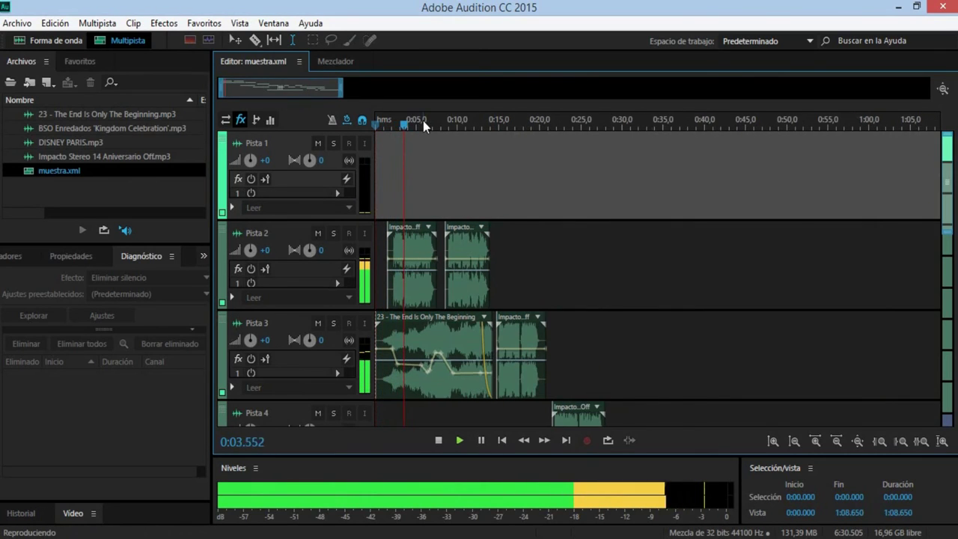
scroll(744, 266, "down", 5)
scroll(745, 266, "right", 1)
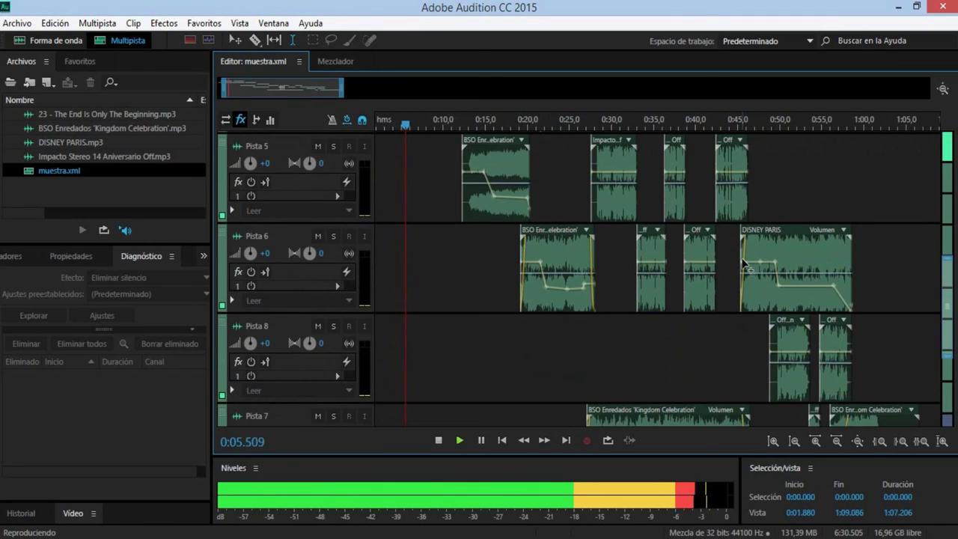
scroll(744, 266, "down", 1)
scroll(599, 129, "down", 1)
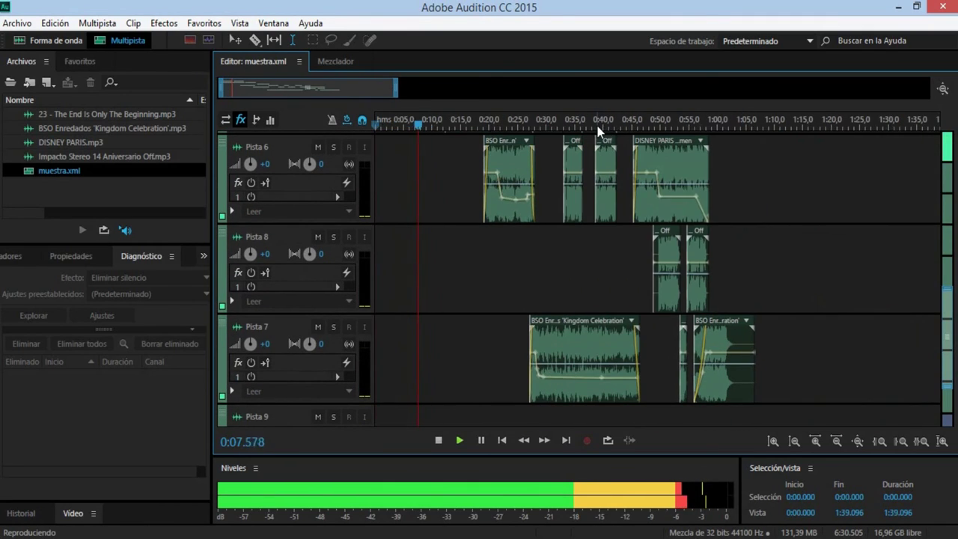
scroll(551, 277, "up", 2)
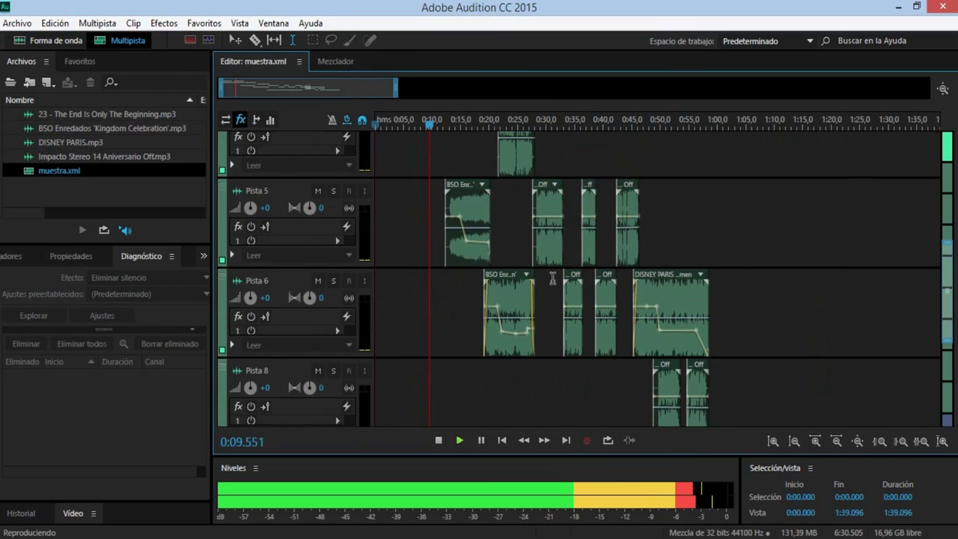
scroll(552, 278, "up", 4)
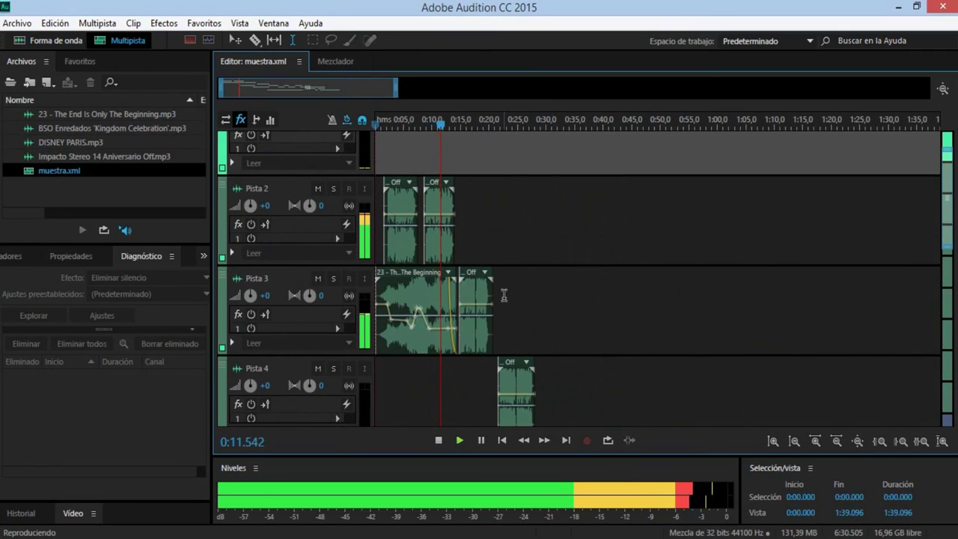
key("space")
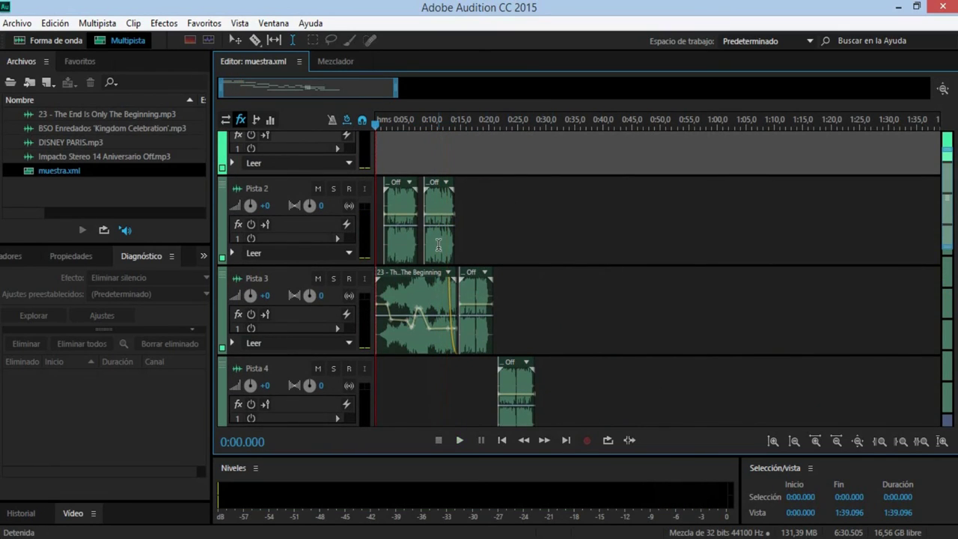